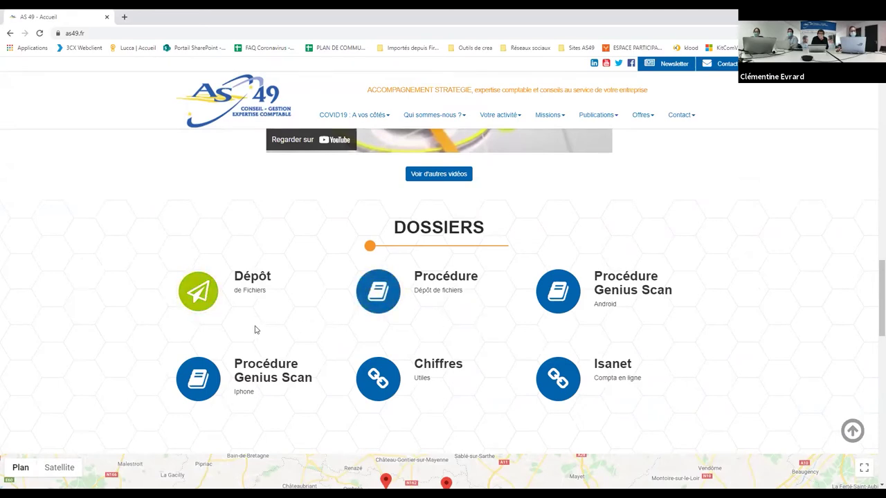
Log into the AS49 Dépôt de Fichiers site using the model client folder's code
left_click(206, 296)
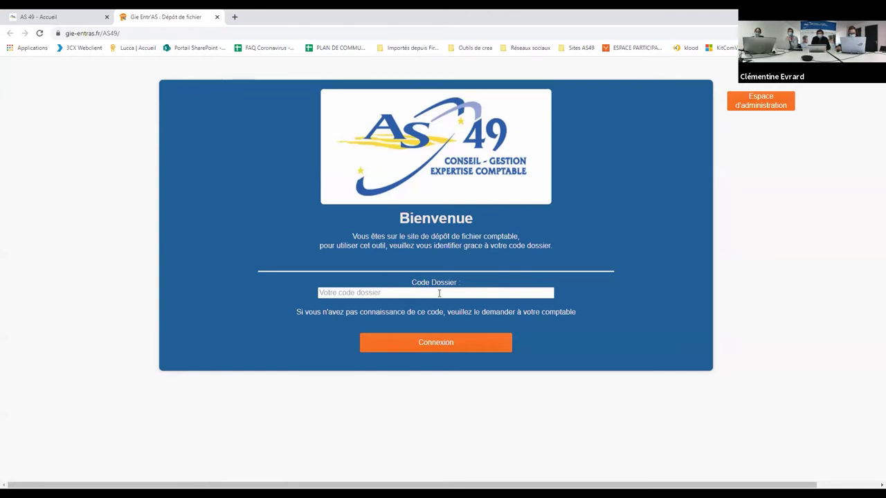
left_click(438, 293)
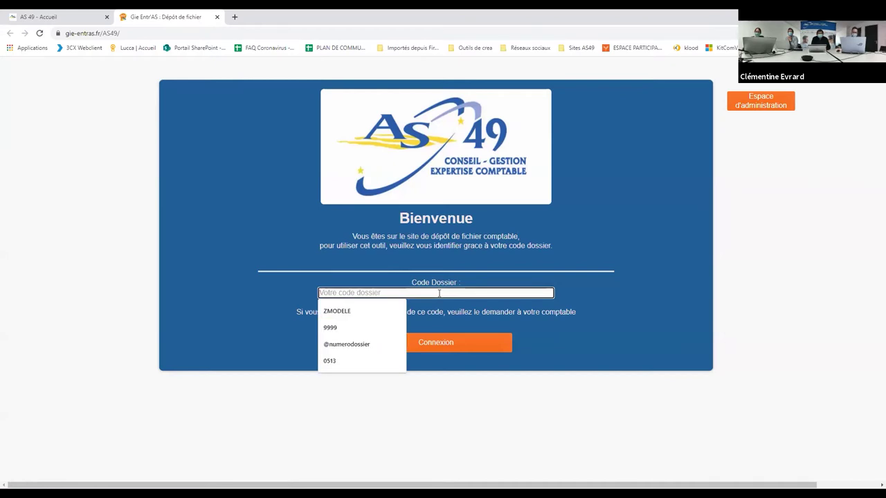
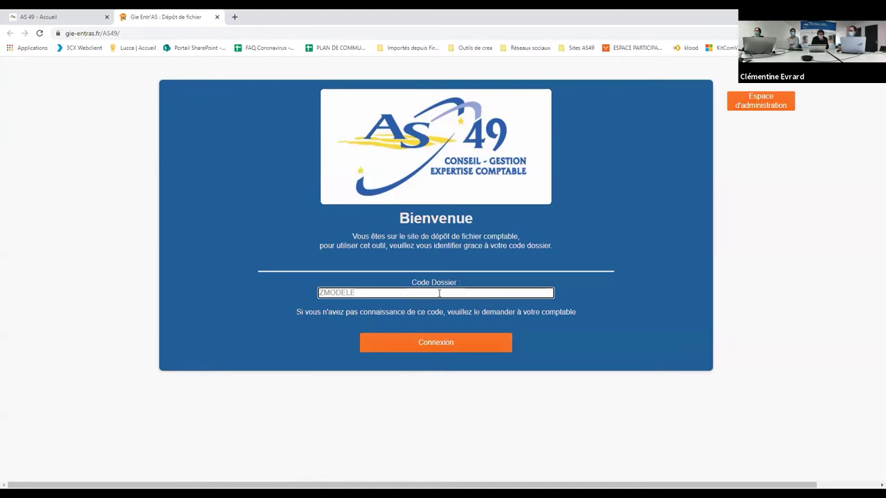
left_click(436, 344)
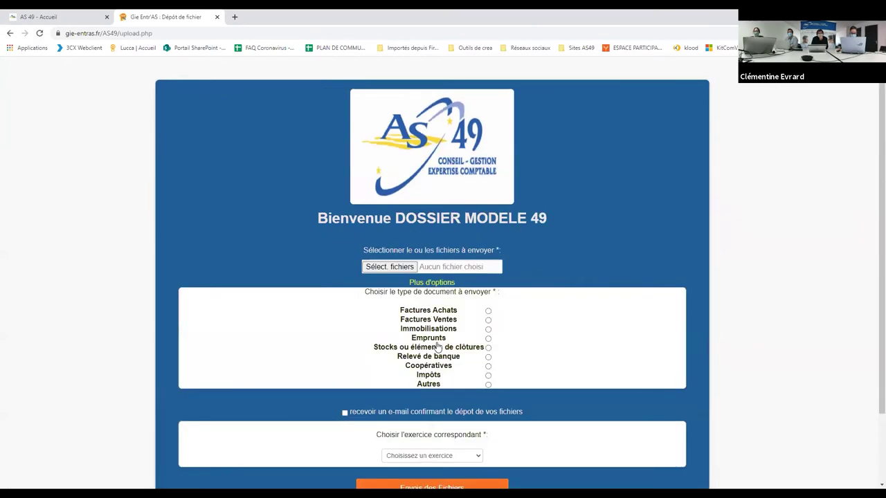
Launch file selection from the upload form via Sélect. fichiers
scroll(438, 346, "down", 1)
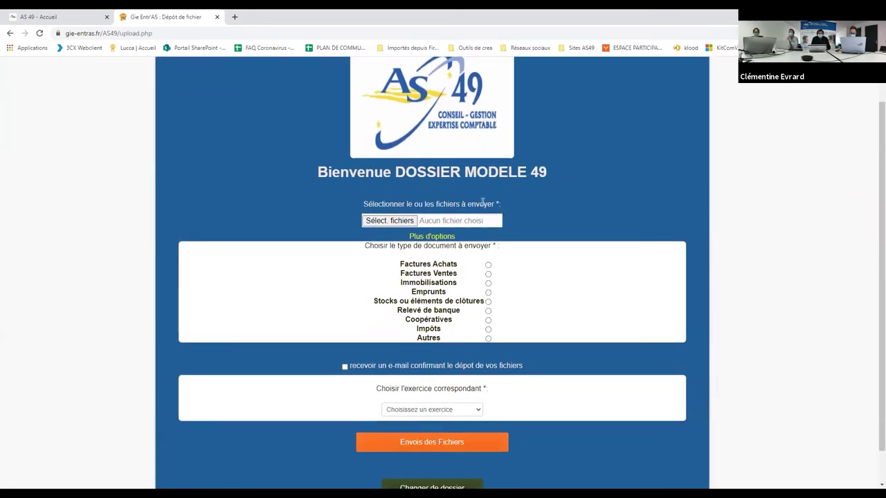
left_click(406, 221)
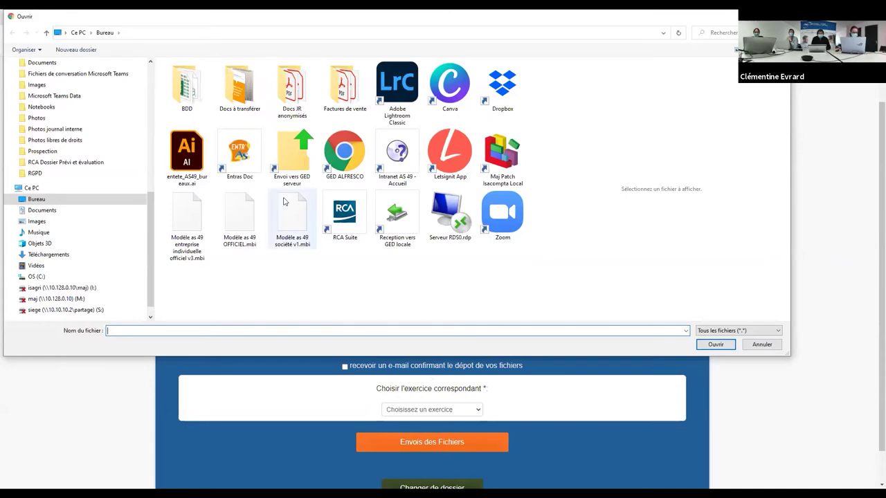
Choose both PDFs in Factures de vente, AS49_flyerA5_HD.pdf and DIAPORAMA (8).pdf, for upload
double_click(337, 111)
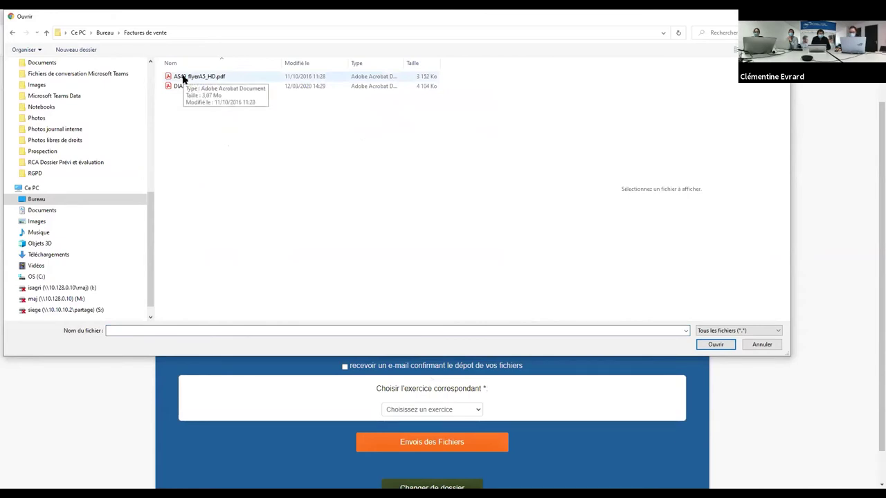
double_click(184, 77)
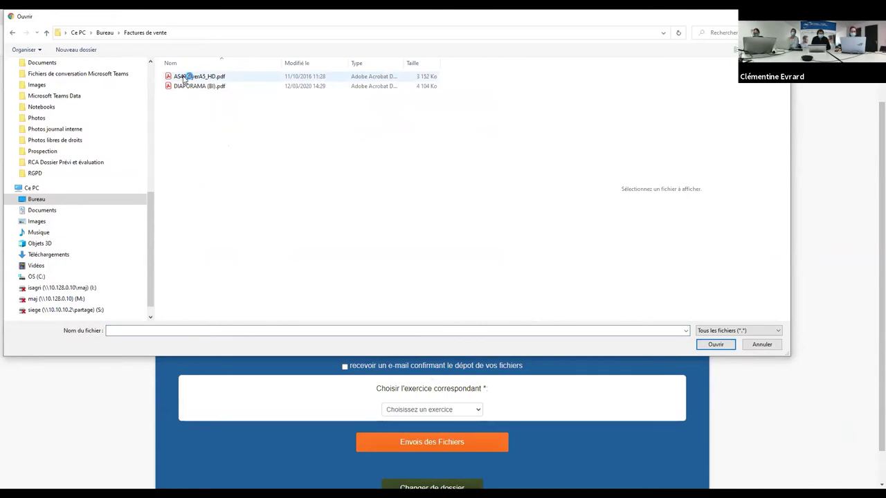
key("ctrl+a")
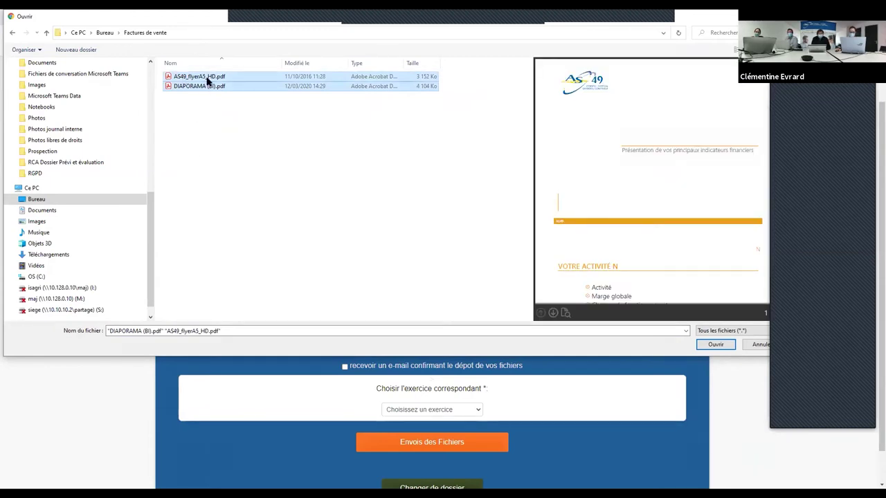
left_click(713, 346)
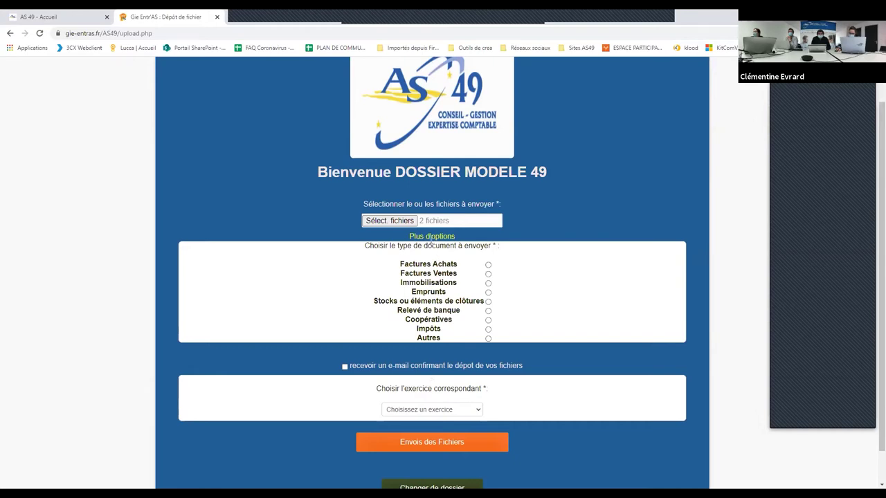
Send the files as Factures Ventes for 01/02/2019 - 31/01/2020 with e-mail confirmation
mouse_move(438, 226)
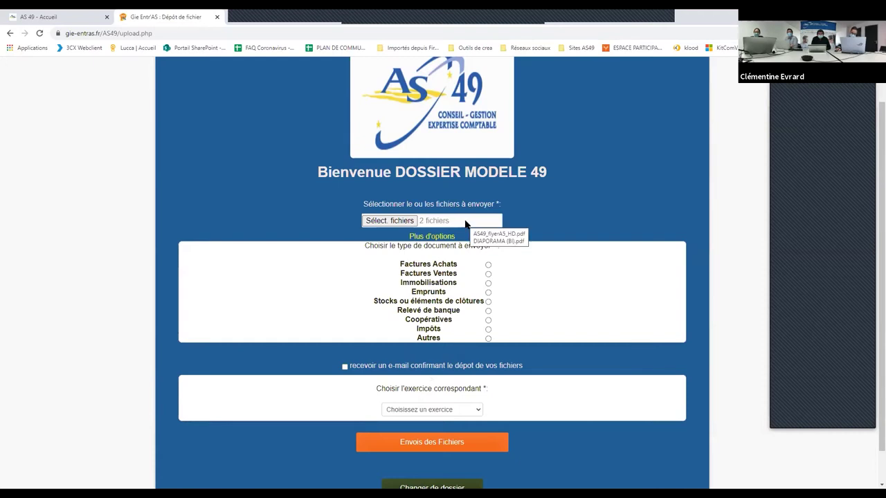
left_click(488, 273)
scroll(617, 281, "down", 1)
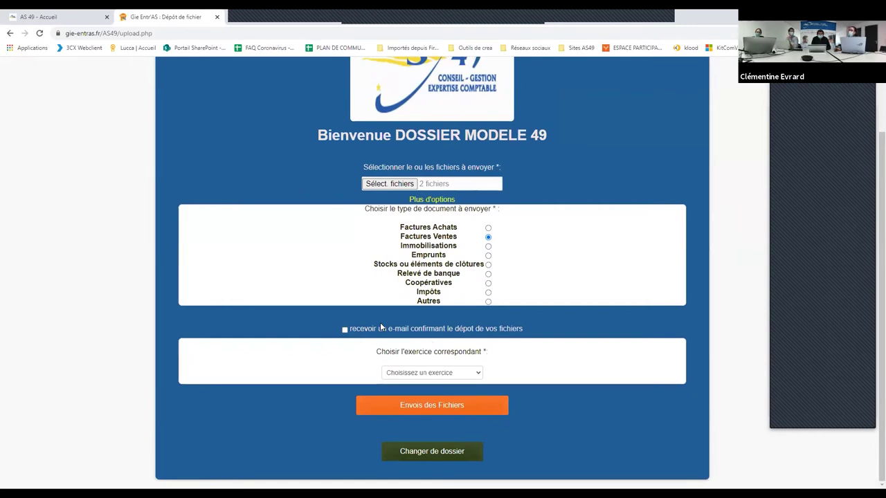
left_click(344, 329)
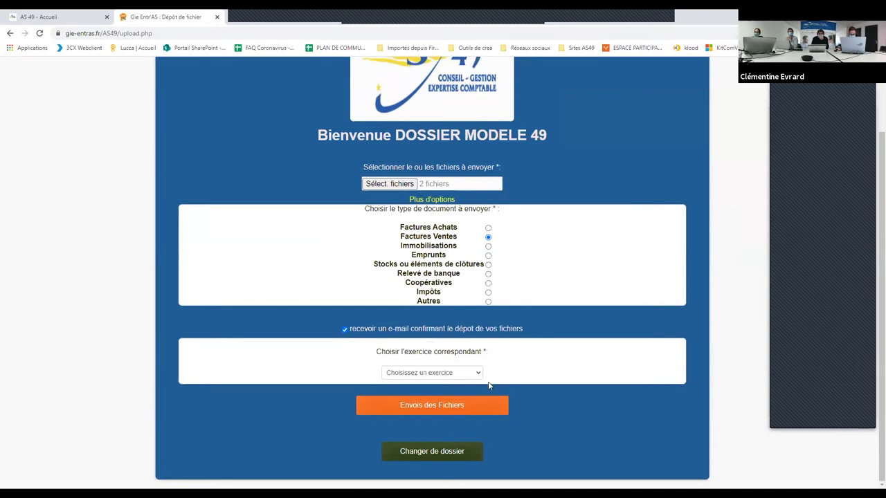
left_click(477, 377)
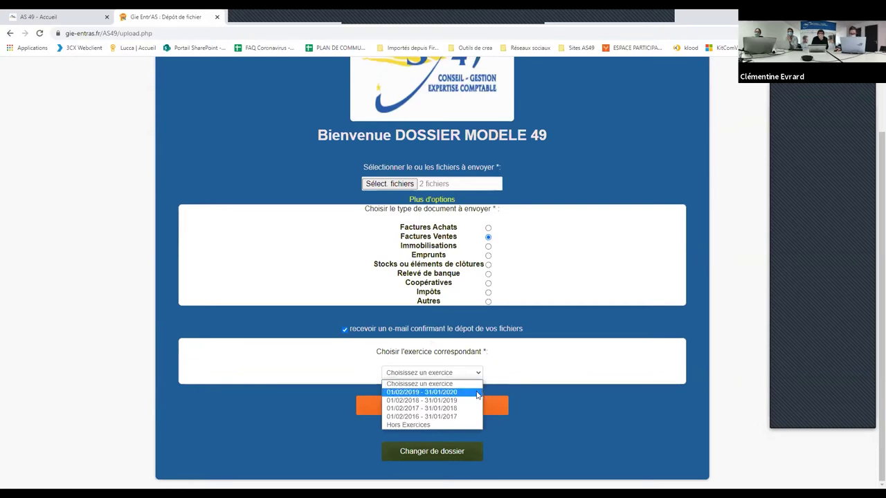
left_click(477, 393)
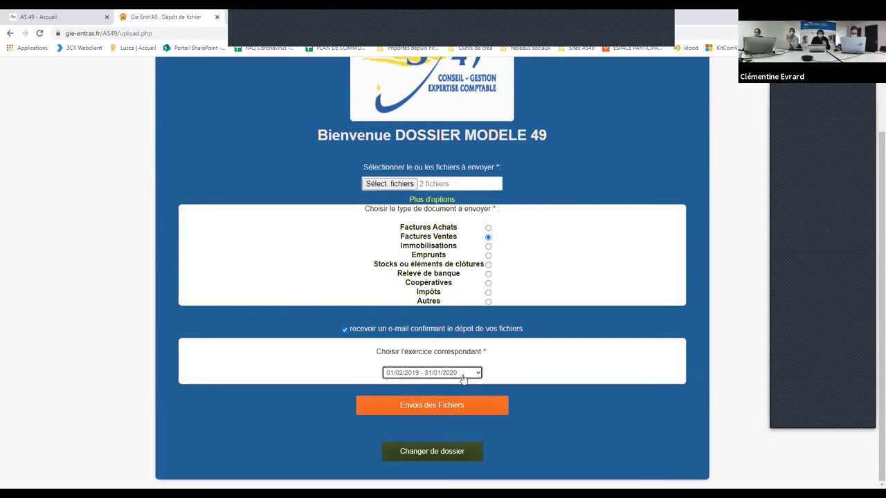
left_click(440, 414)
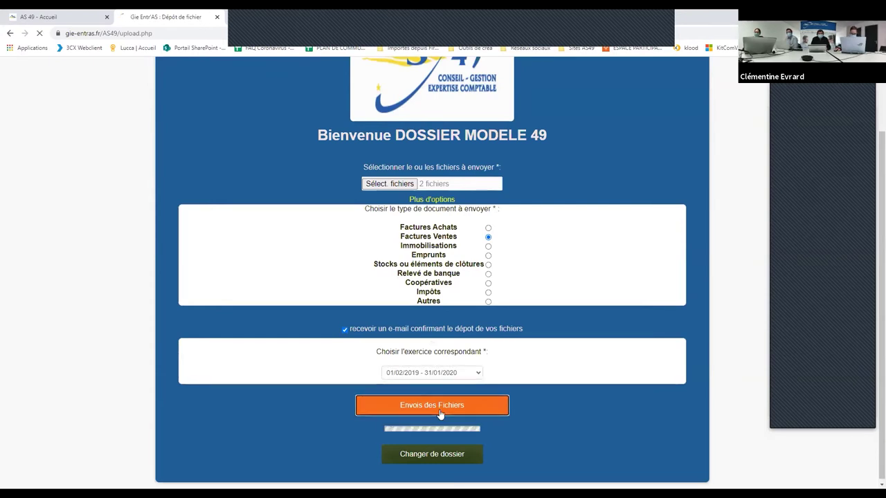
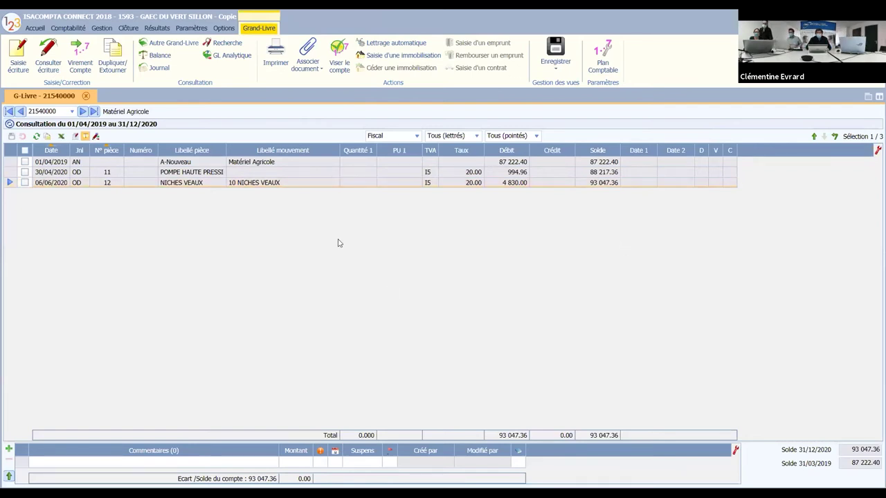
Open the document-attachment window for the 30/04/2020 POMPE HAUTE PRESSI ledger entry
left_click(242, 175)
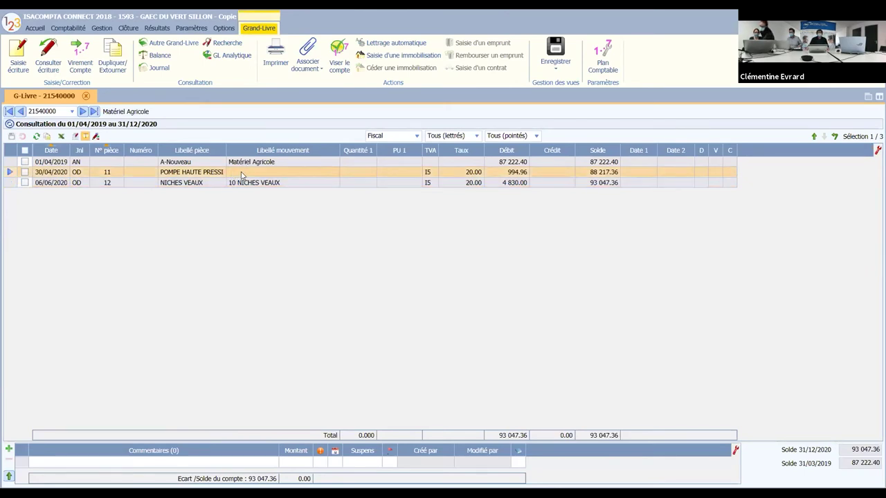
right_click(242, 175)
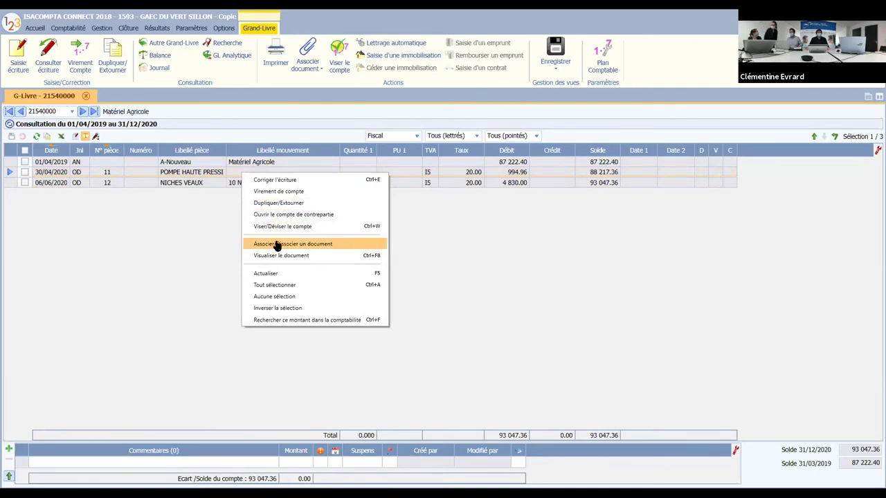
left_click(276, 244)
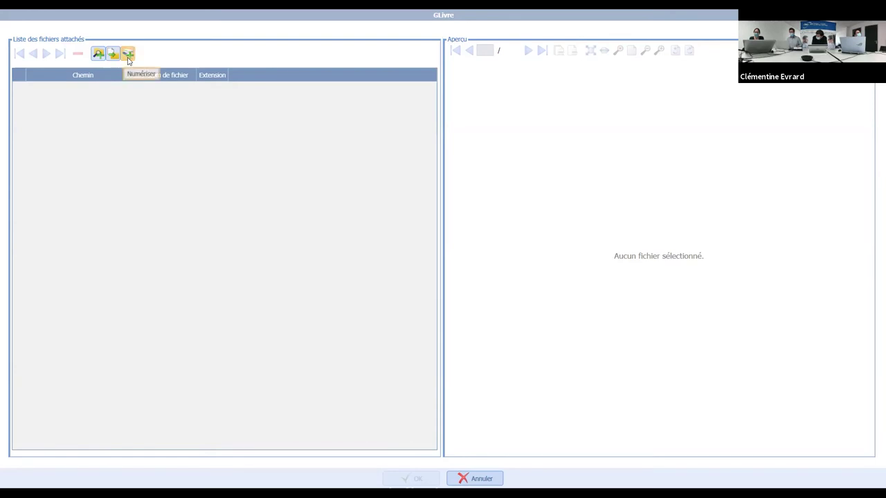
Scan the SARL BERNIER invoice with the Canon P-208II scanner and attach it to the 30/04/2020 entry
left_click(128, 54)
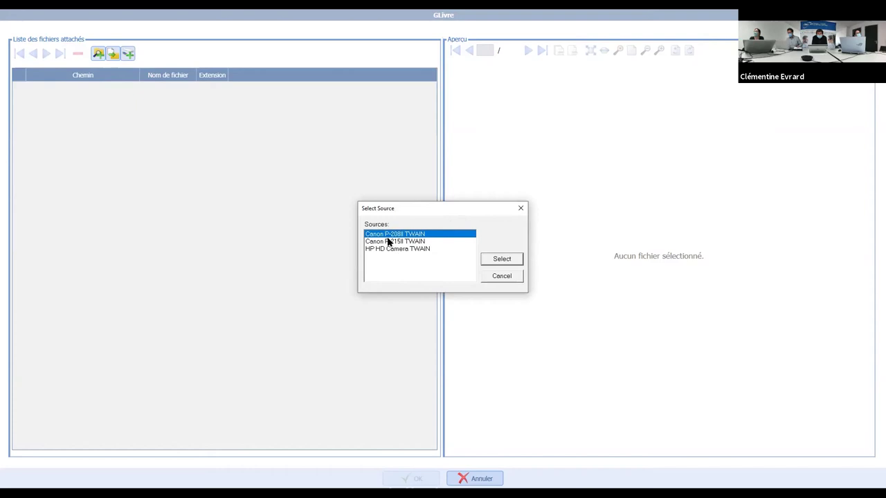
left_click(496, 263)
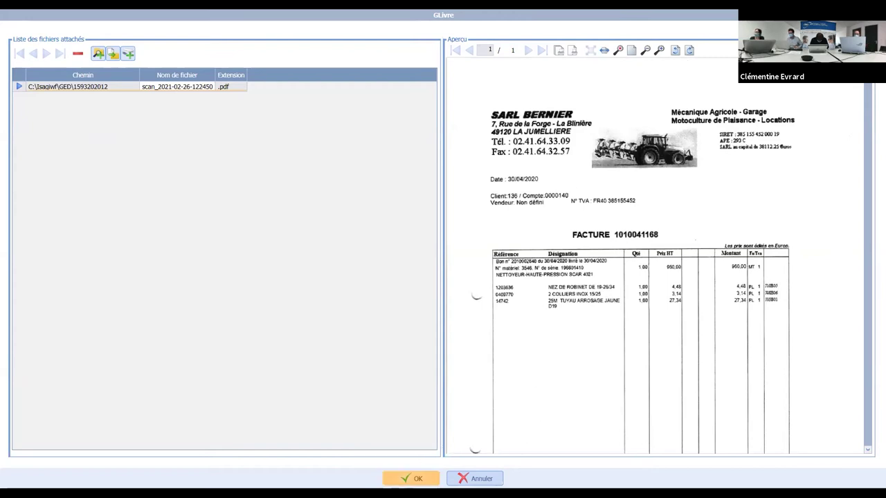
left_click(410, 479)
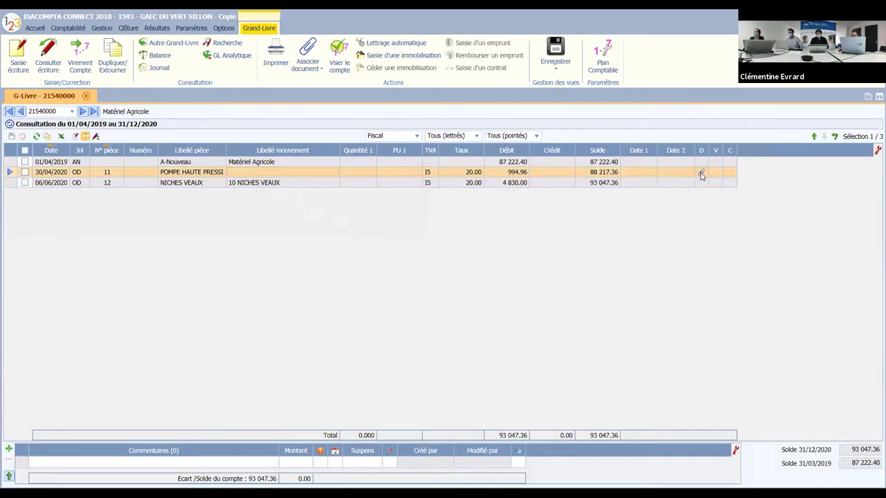
left_click(701, 173)
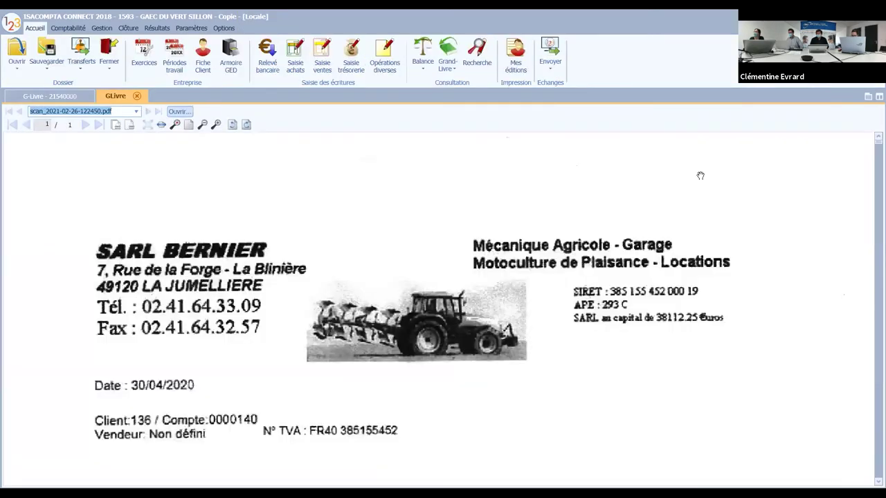
scroll(554, 299, "down", 5)
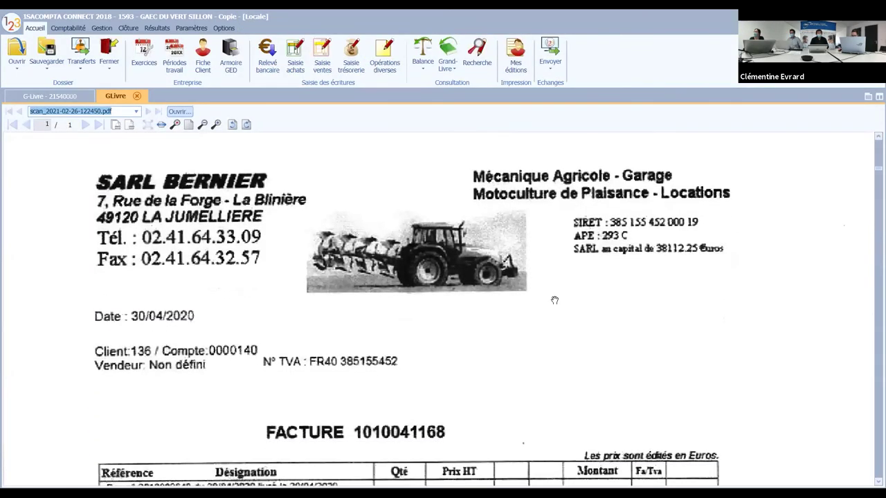
scroll(554, 300, "down", 5)
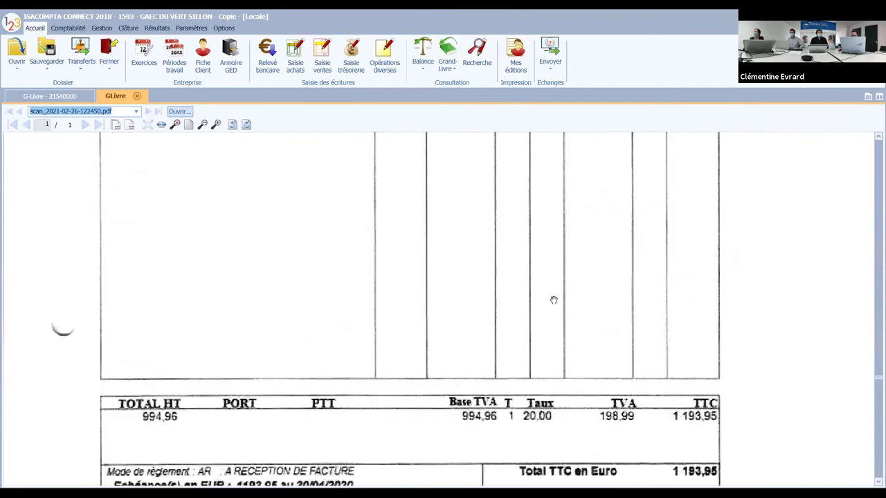
scroll(555, 294, "up", 3)
scroll(509, 260, "up", 6)
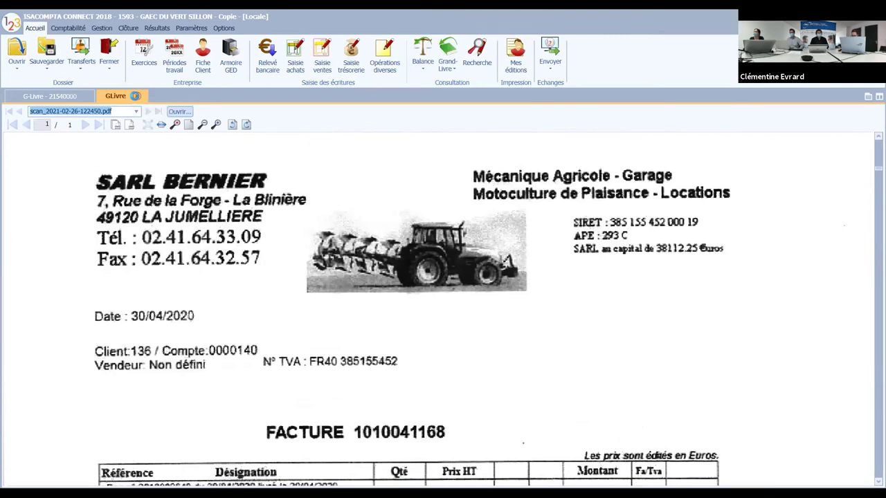
left_click(135, 96)
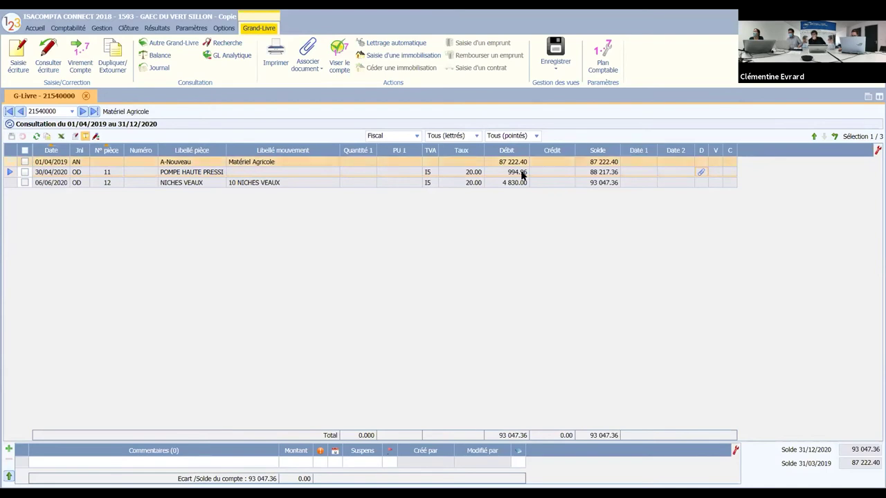
Scan the MODEMA AGRI invoice on the Canon scanner for the 06/06/2020 NICHES VEAUX entry
right_click(399, 186)
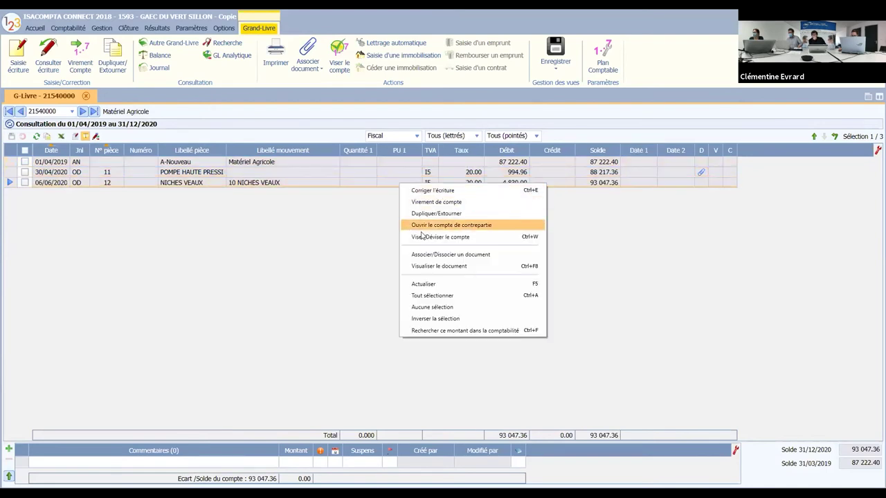
left_click(429, 254)
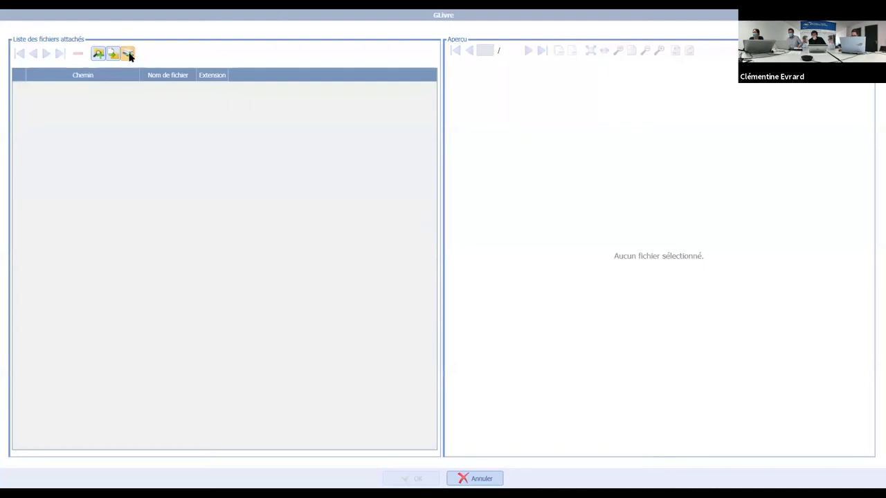
left_click(128, 53)
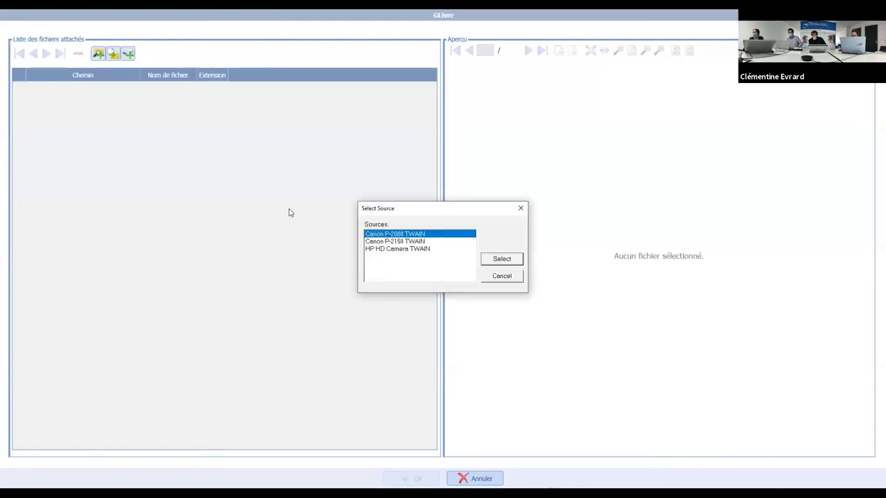
left_click(496, 258)
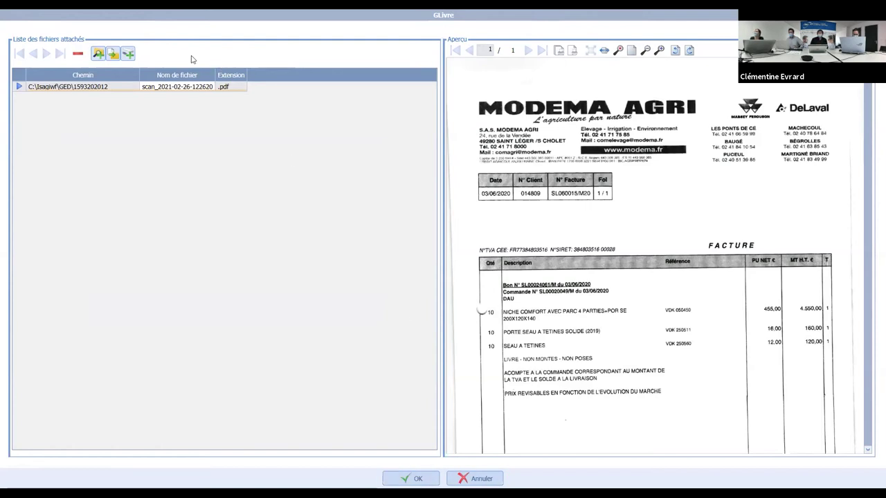
left_click(166, 86)
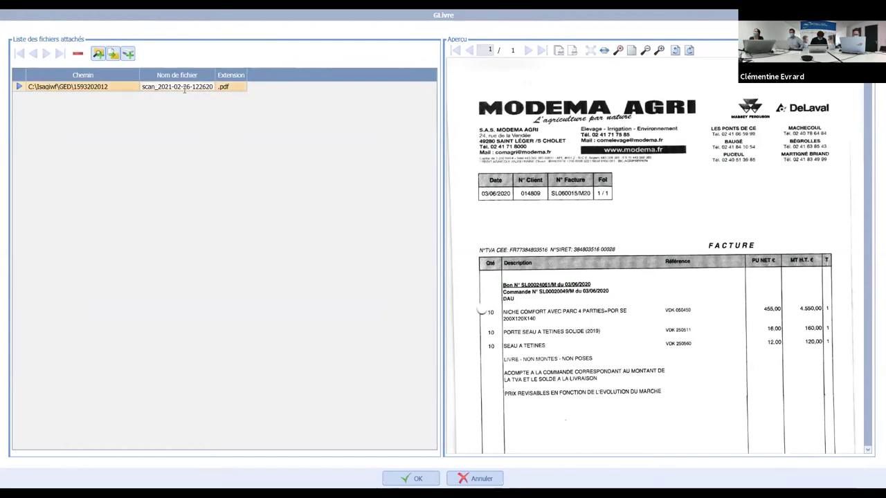
left_click(197, 88)
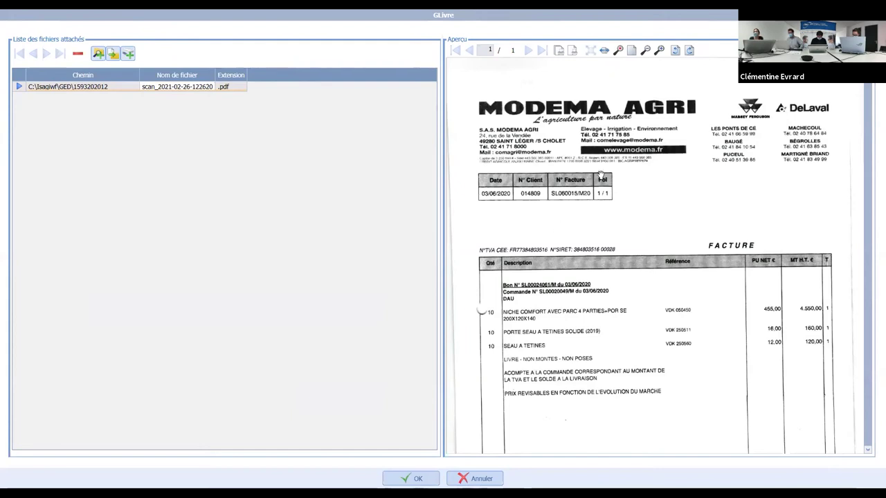
left_click(408, 479)
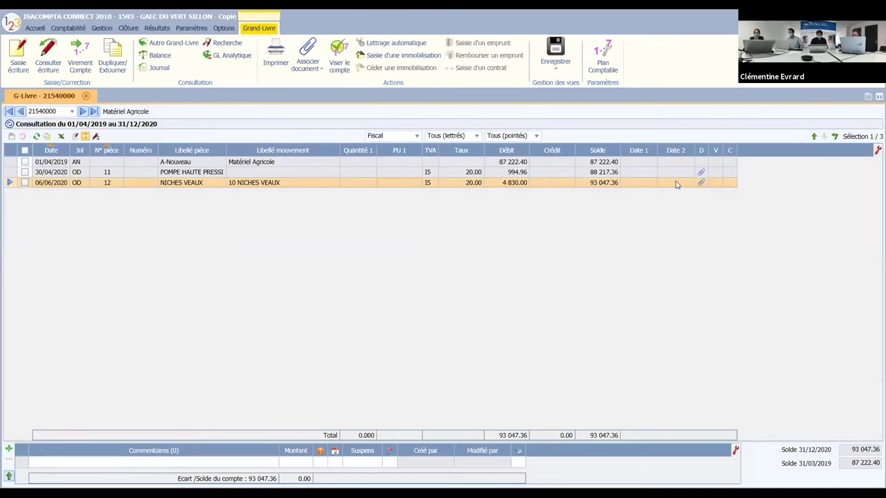
right_click(677, 184)
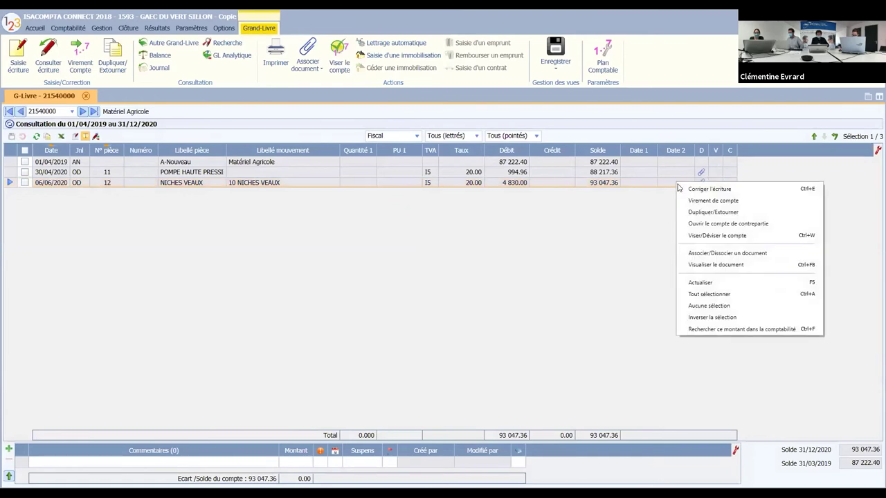
left_click(723, 253)
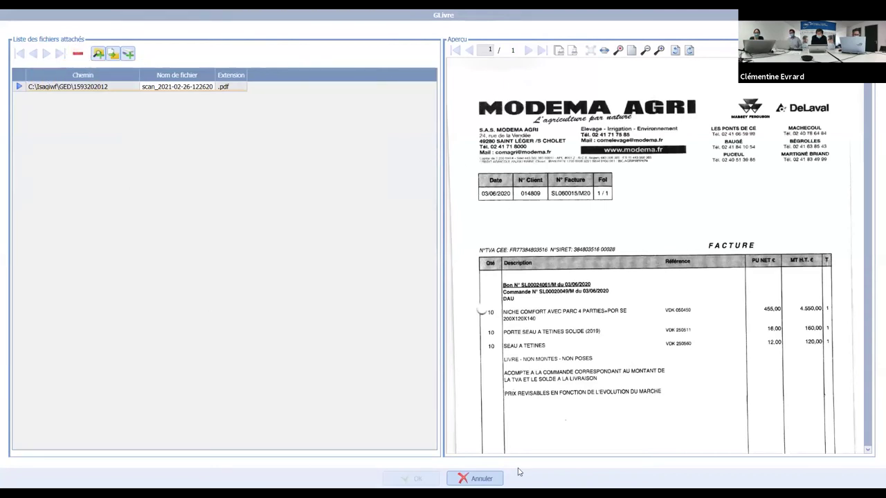
left_click(480, 479)
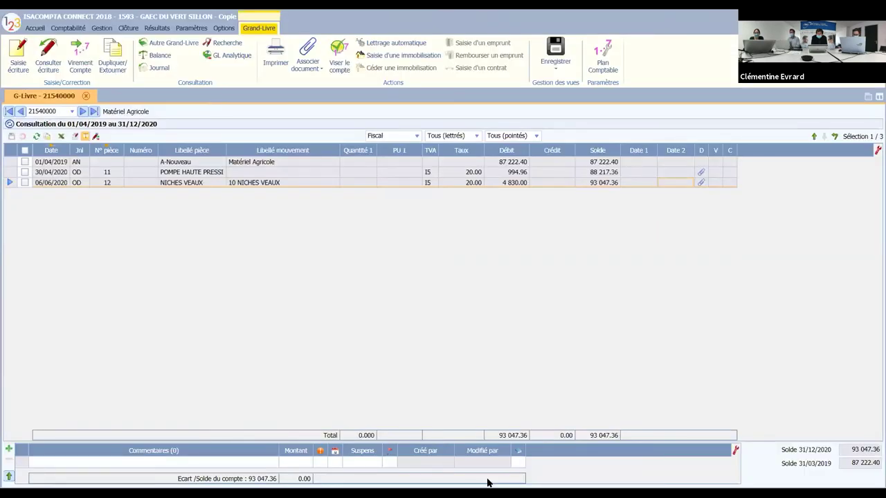